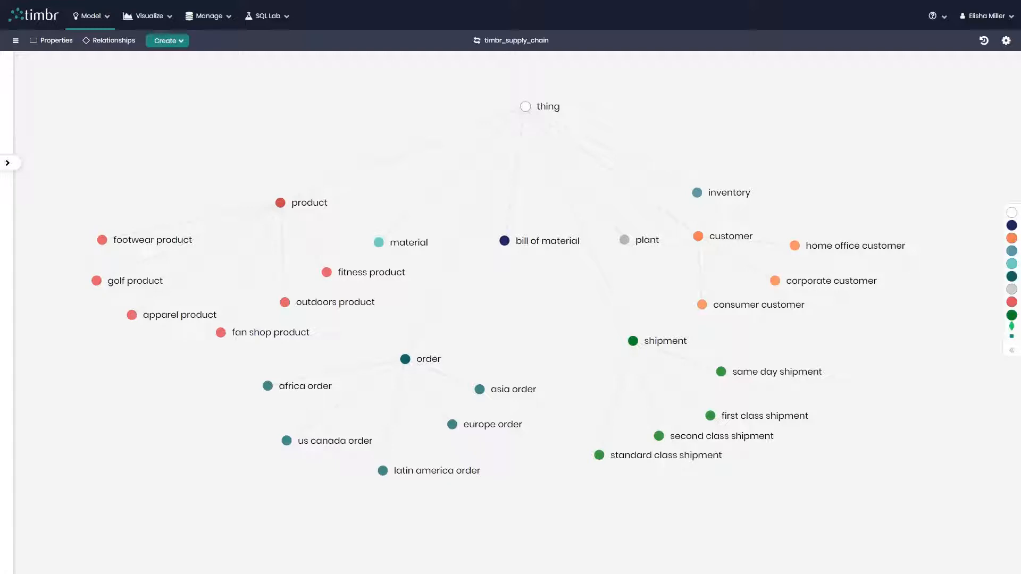
Step: Start a new system data source in the ODBC administrator using the Microsoft Spark ODBC Driver
{"action": "left_click_drag", "start_coordinate": [1018, 133], "coordinate": [565, 199]}
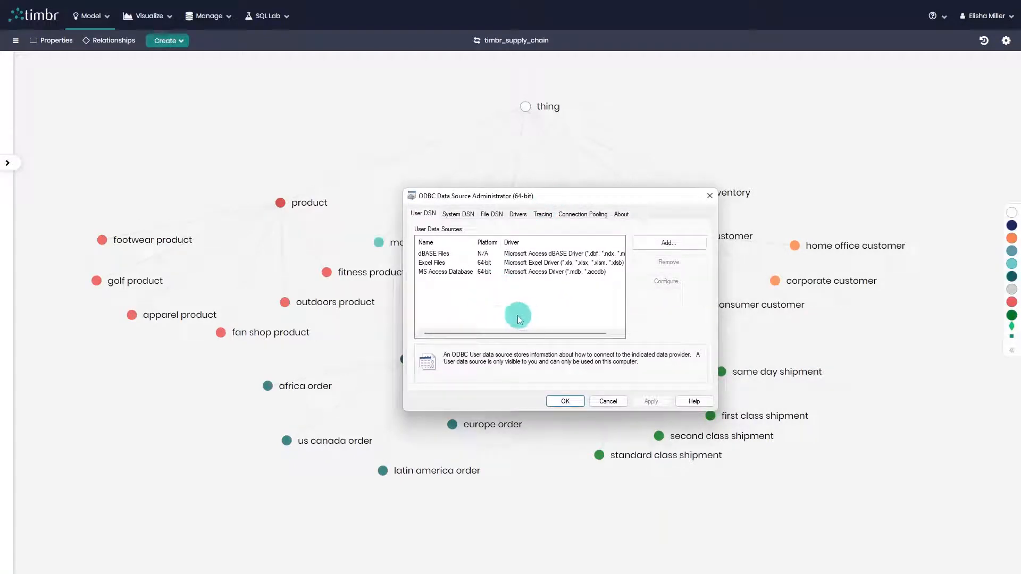
{"action": "left_click", "coordinate": [459, 218]}
{"action": "left_click", "coordinate": [669, 243]}
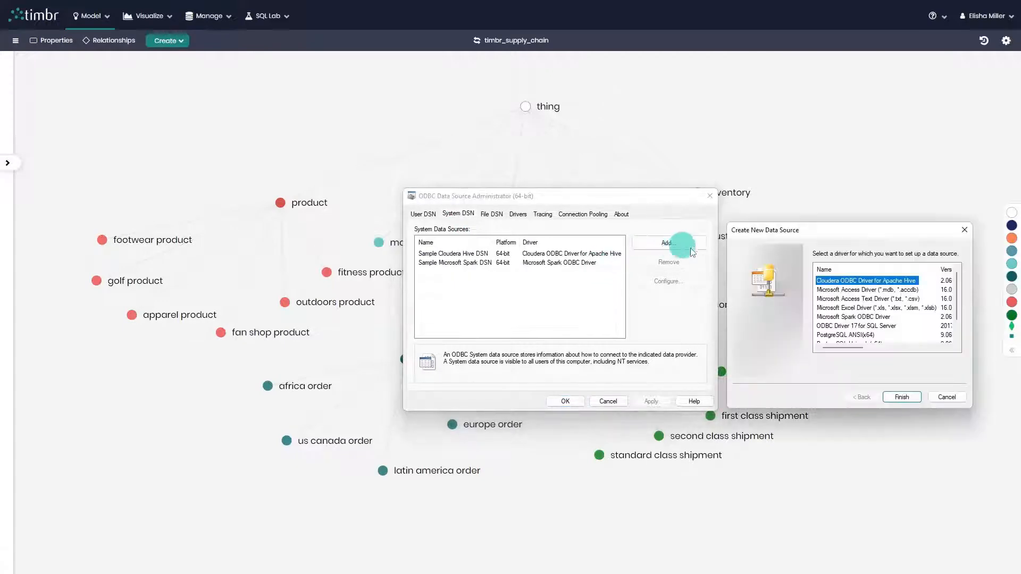
{"action": "left_click", "coordinate": [859, 318]}
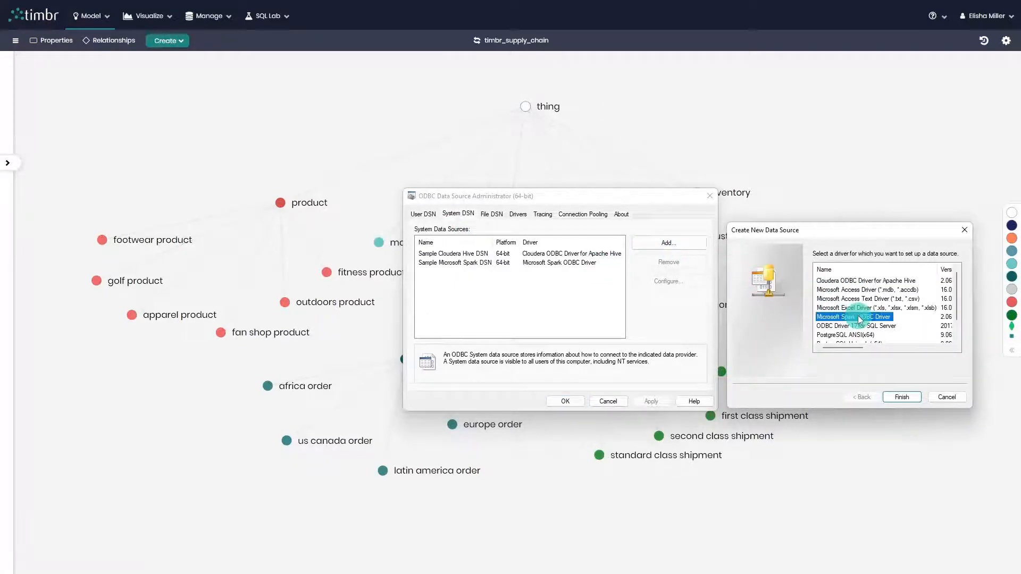
{"action": "left_click", "coordinate": [902, 397]}
Step: Name the data source timbr and set its host to 20.124.61.222 and its port to 11000
{"action": "left_click_drag", "start_coordinate": [1020, 284], "coordinate": [866, 154]}
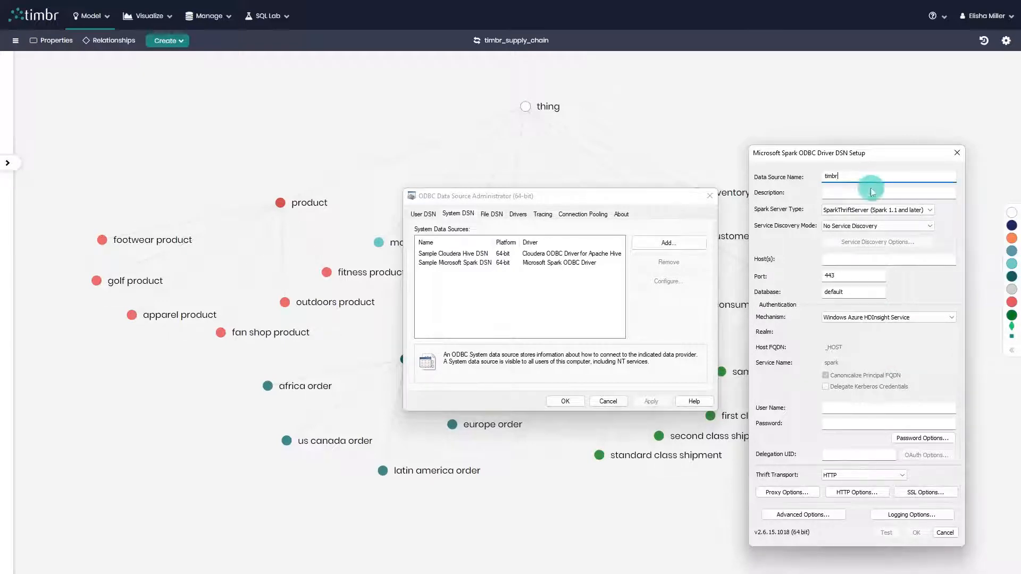
{"action": "left_click", "coordinate": [858, 259]}
{"action": "type", "text": "20.124.61.212"}
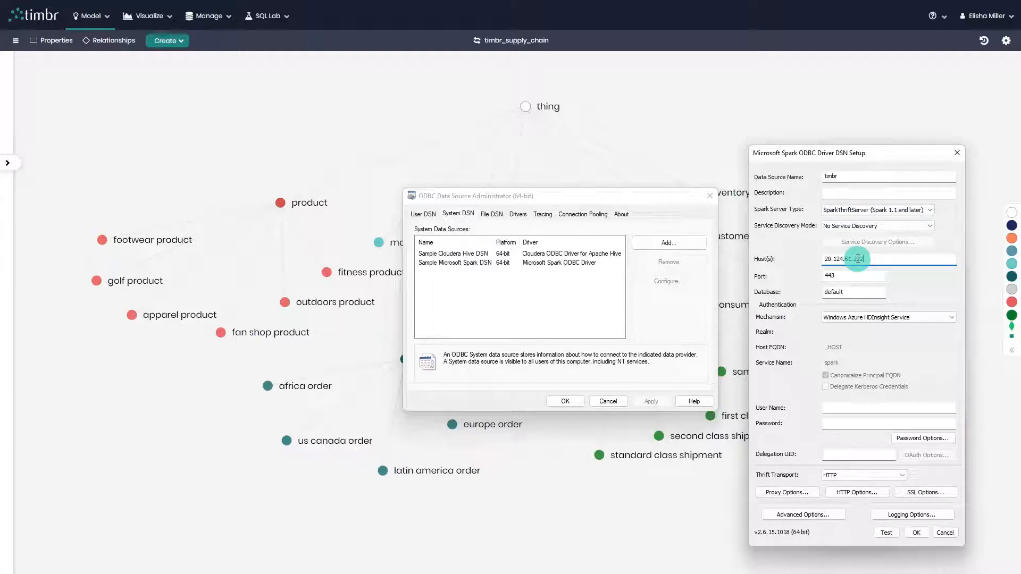
{"action": "double_click", "coordinate": [869, 277]}
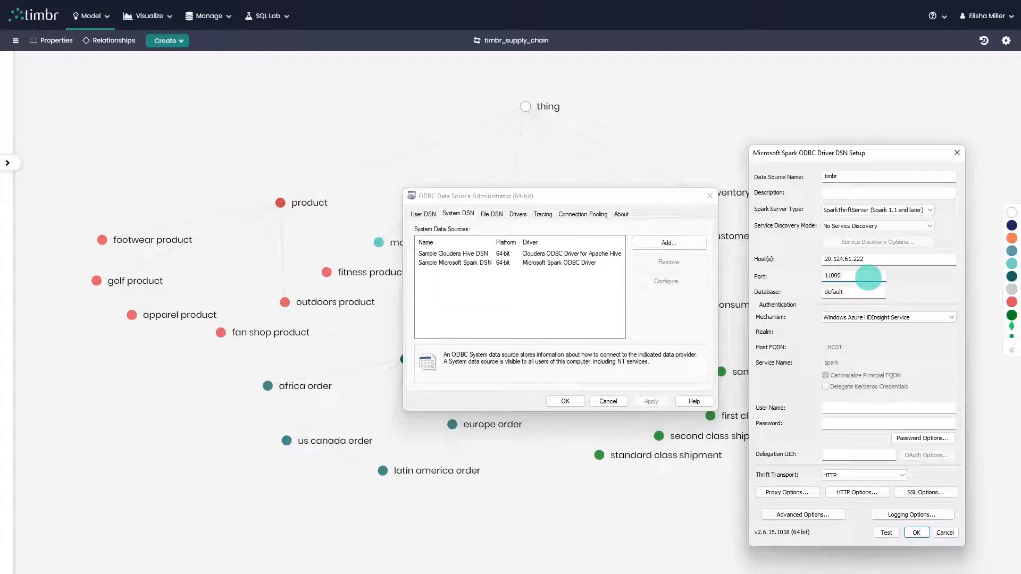
Step: Set the authentication mechanism to User Name and Password, with user name token@timbr_supply_chain and the access token as the password
{"action": "left_click", "coordinate": [880, 317]}
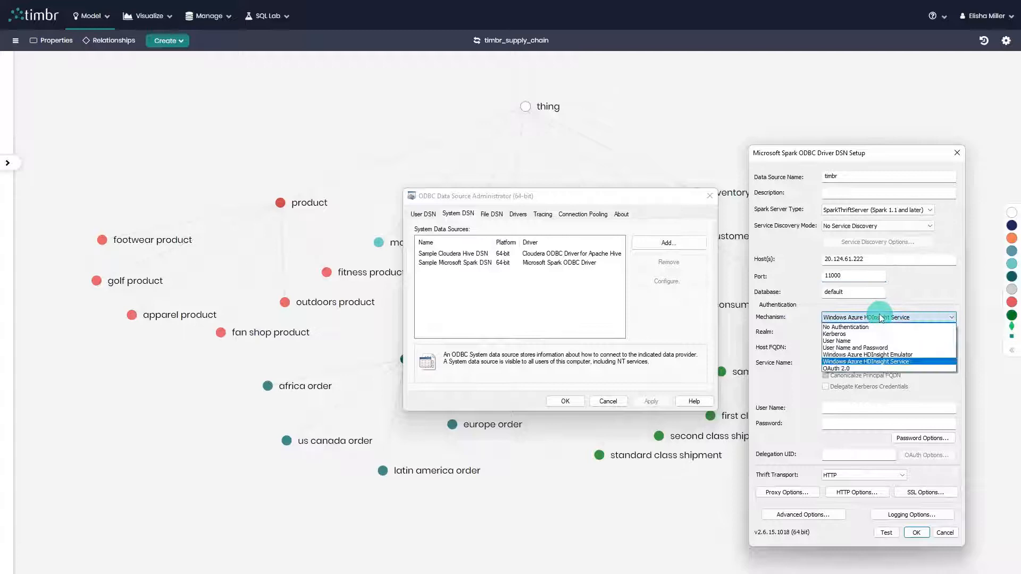
{"action": "left_click", "coordinate": [886, 347]}
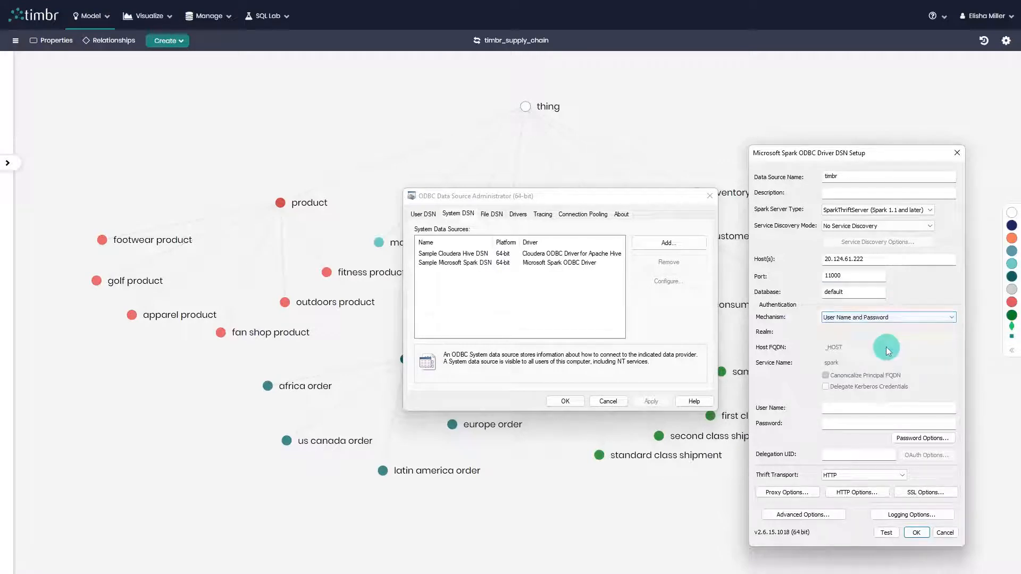
{"action": "left_click", "coordinate": [875, 407]}
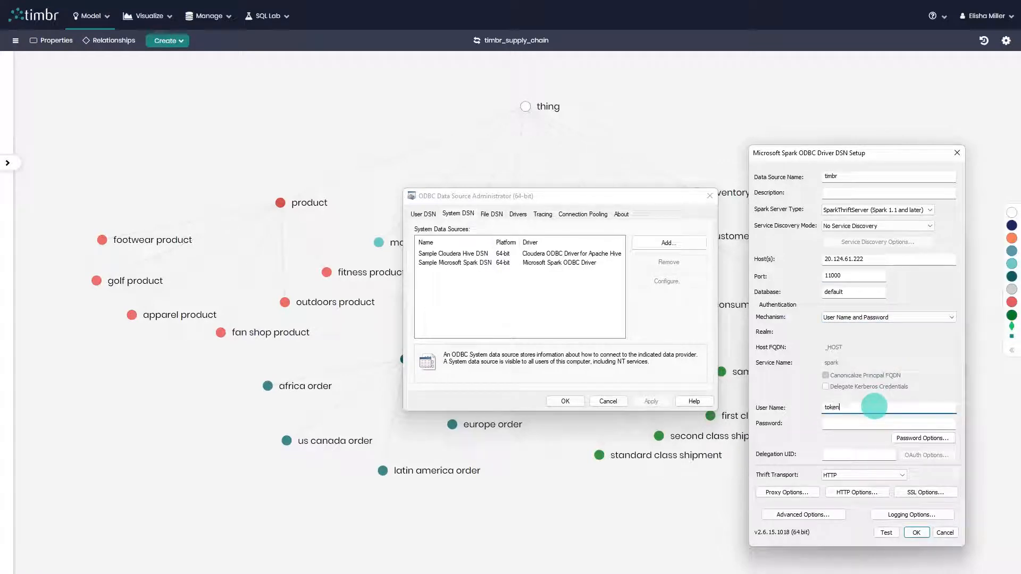
{"action": "type", "text": "token@timbr_supply_chain"}
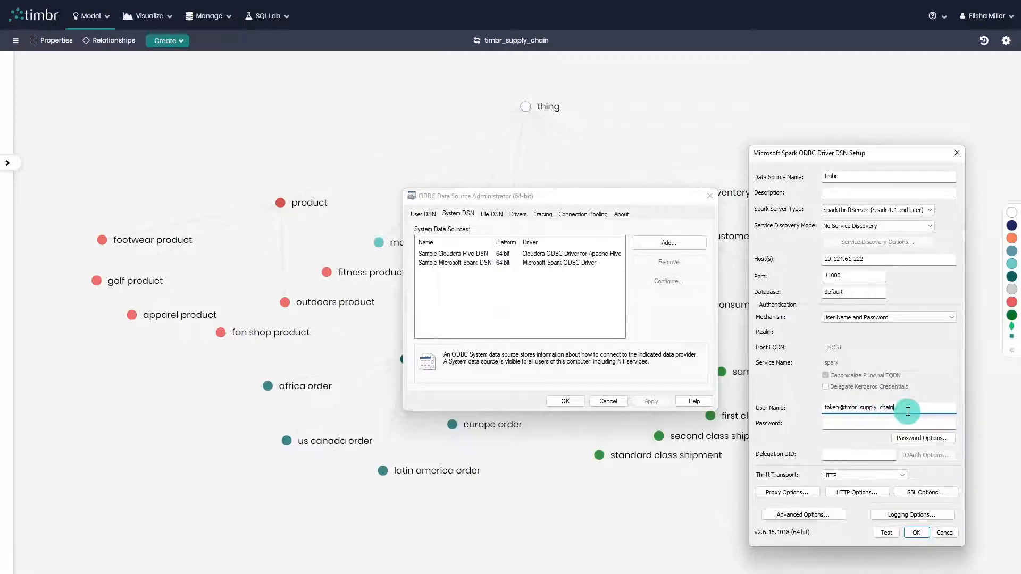
{"action": "key", "text": "Tab"}
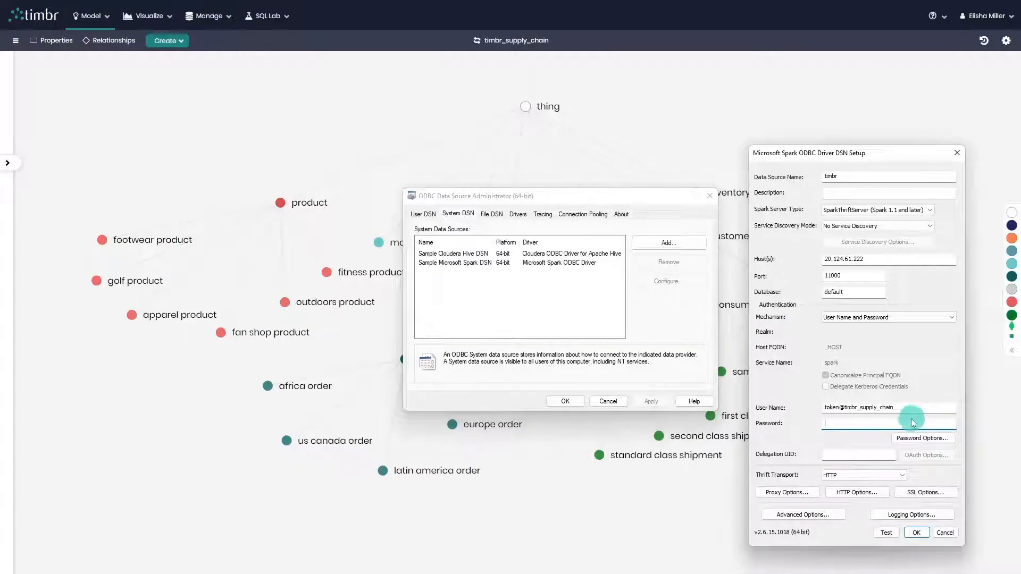
{"action": "key", "text": "ctrl+v"}
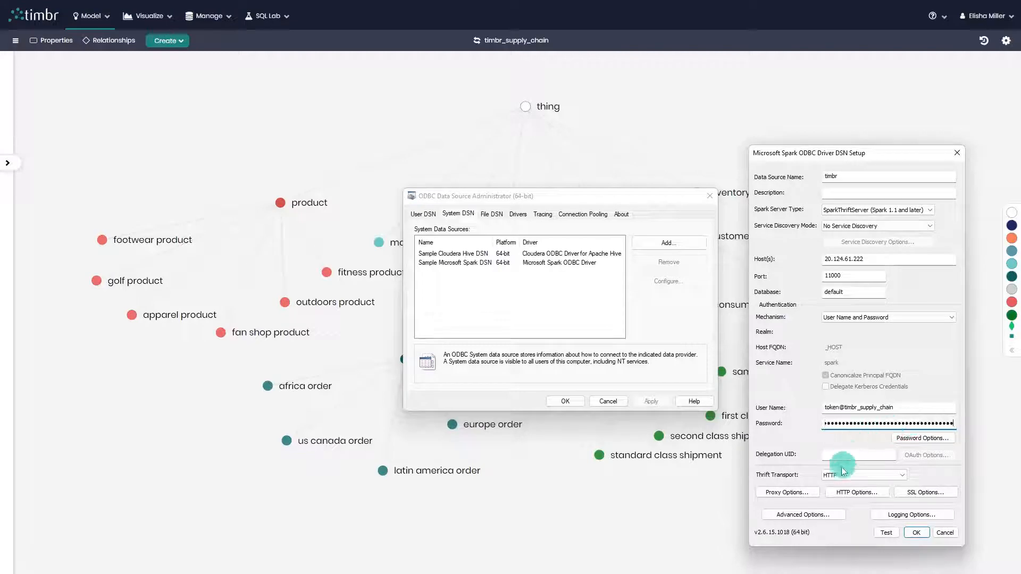
Step: Keep the Thrift transport as HTTP and disable SSL for the data source
{"action": "left_click", "coordinate": [887, 475]}
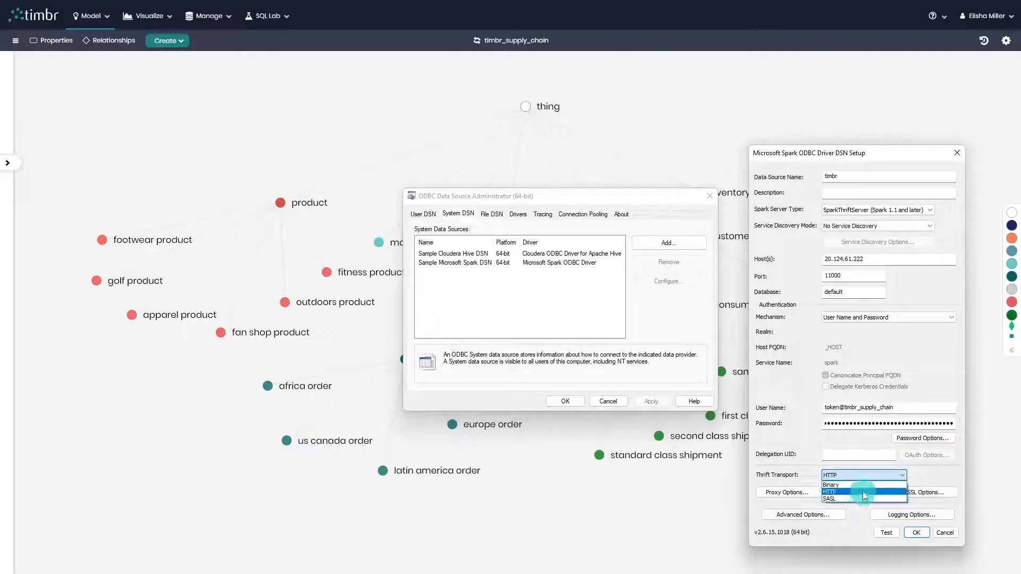
{"action": "left_click", "coordinate": [862, 491]}
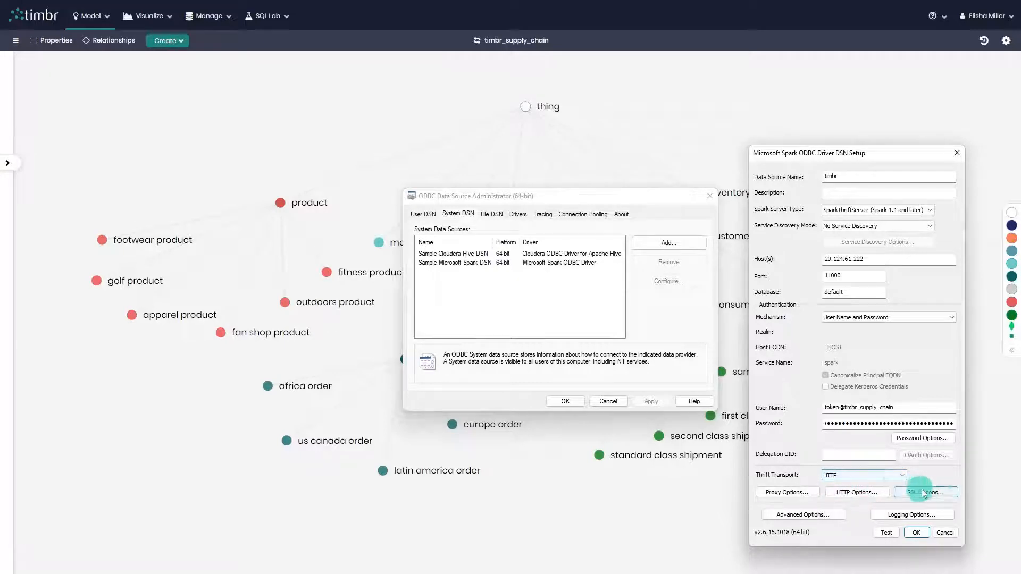
{"action": "left_click", "coordinate": [940, 498]}
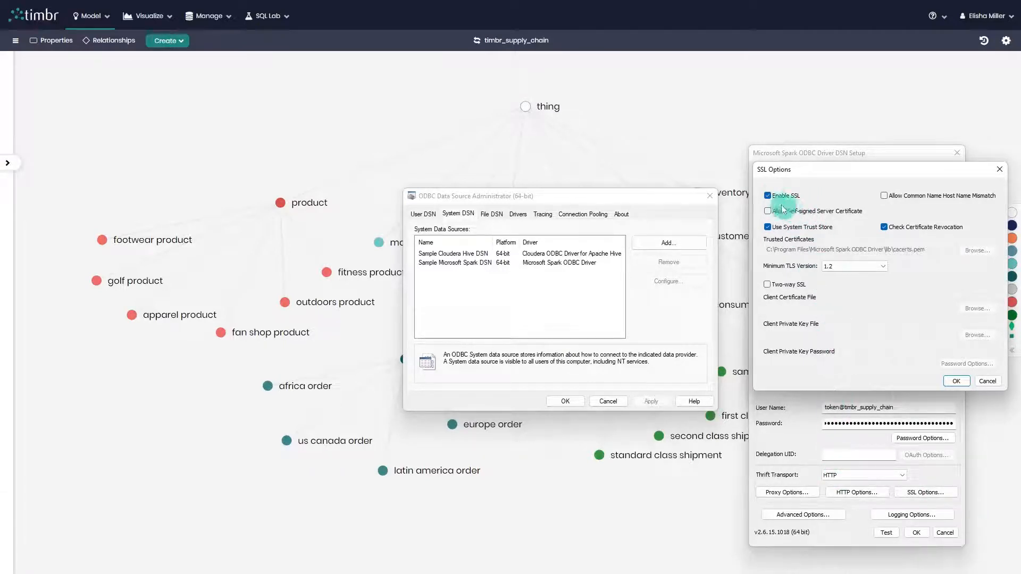
{"action": "left_click", "coordinate": [769, 196]}
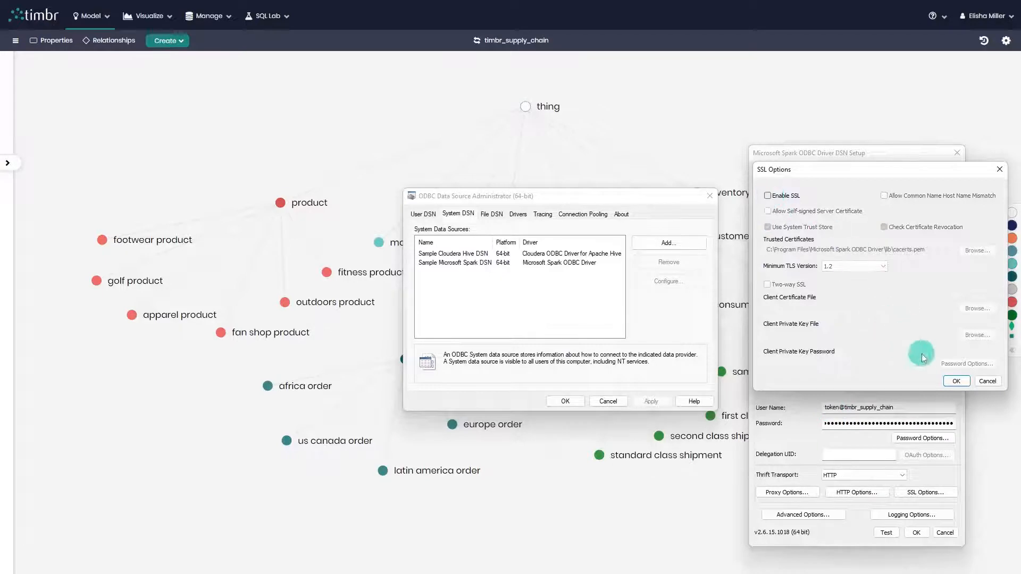
{"action": "left_click", "coordinate": [956, 382]}
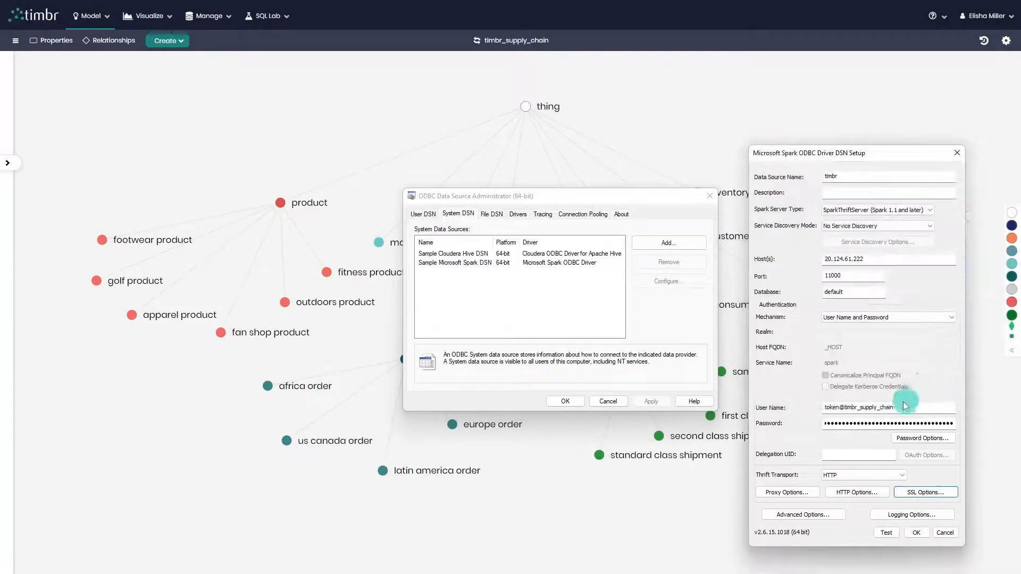
Step: Test the connection, then save the timbr data source and close the ODBC administrator
{"action": "left_click", "coordinate": [887, 532]}
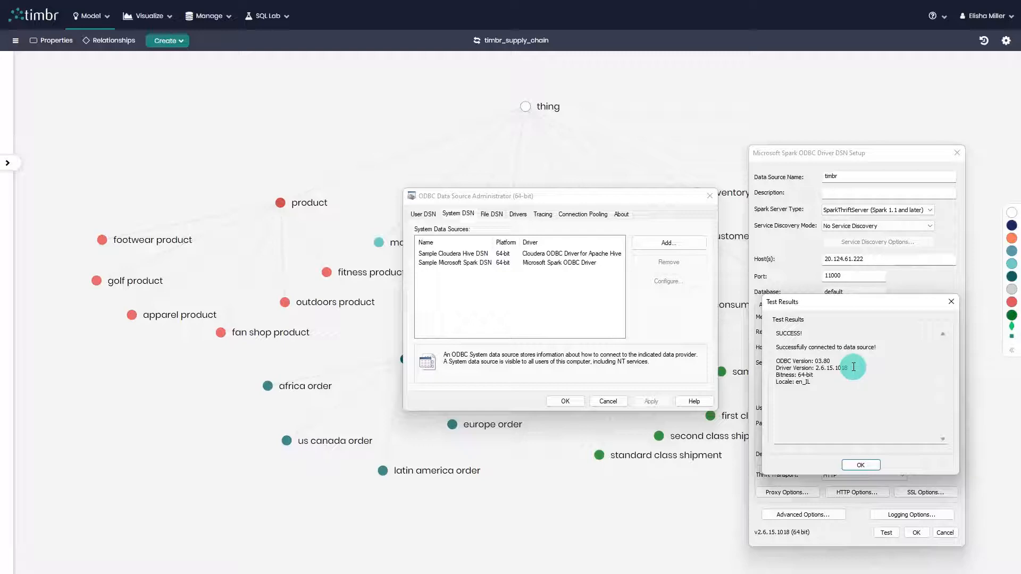
{"action": "left_click", "coordinate": [861, 465]}
{"action": "left_click", "coordinate": [915, 534]}
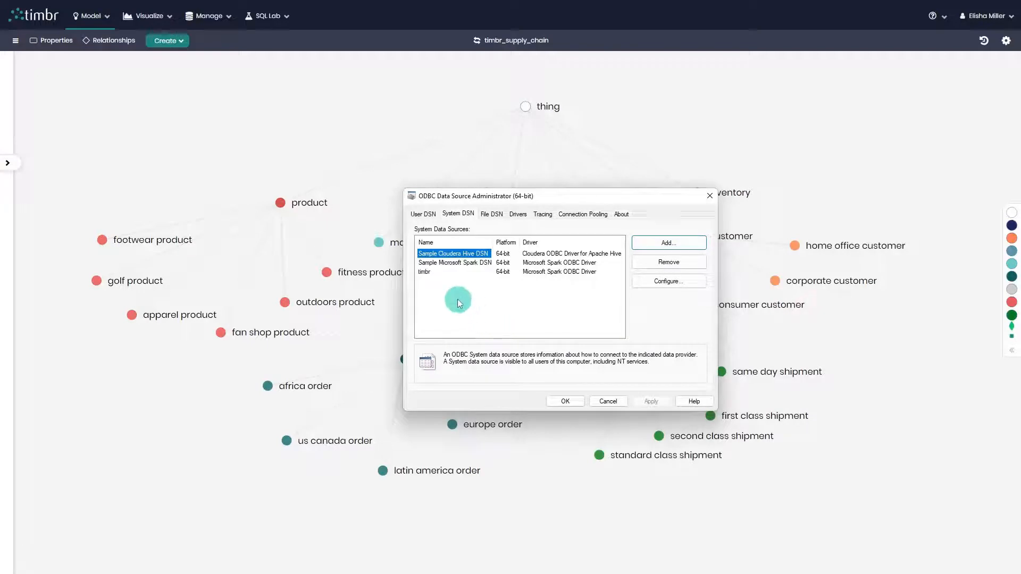
{"action": "left_click", "coordinate": [446, 273]}
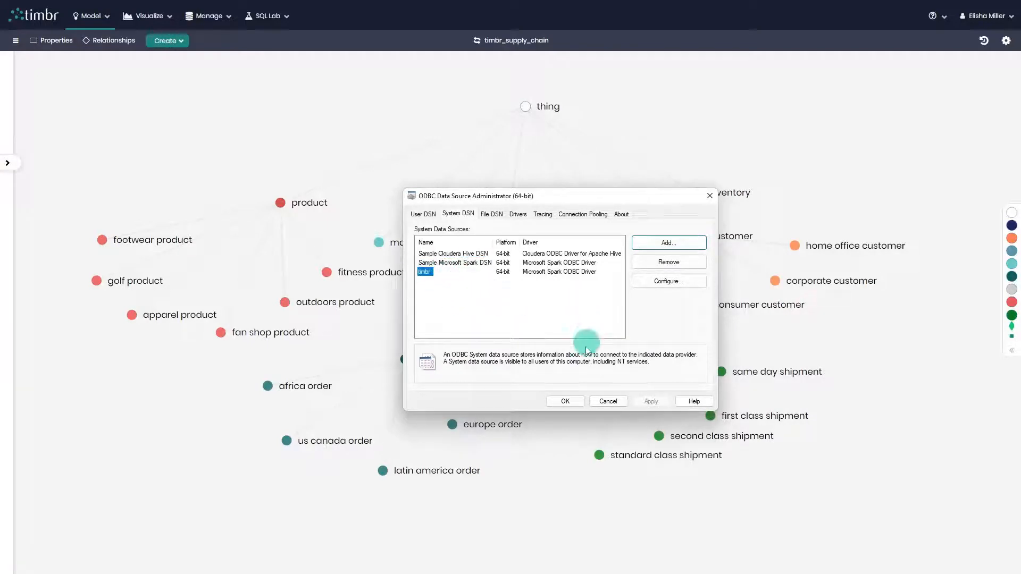
{"action": "left_click", "coordinate": [579, 401]}
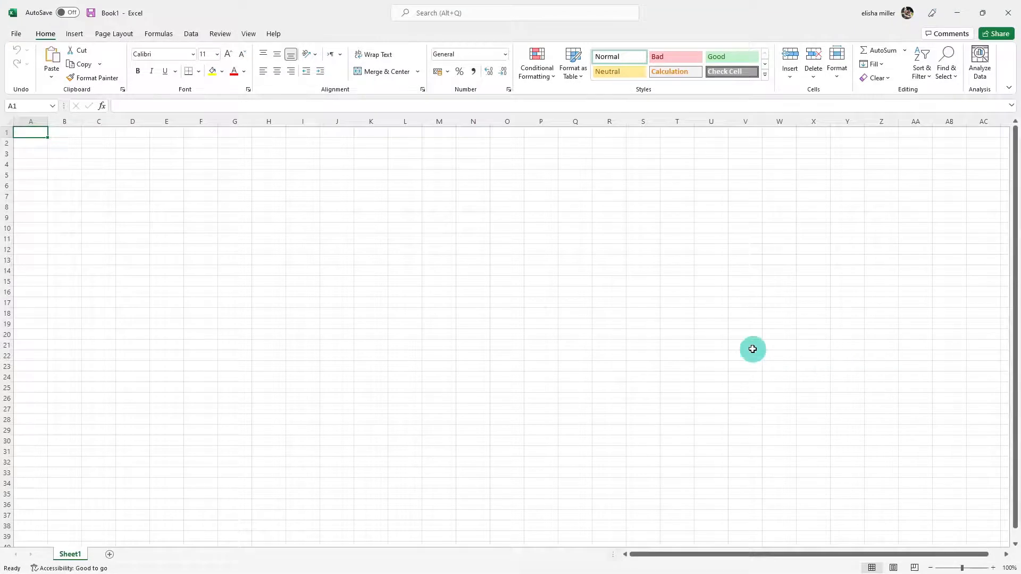
Step: In Excel, start a data import from ODBC using the timbr data source, leaving the advanced options empty
{"action": "left_click", "coordinate": [192, 33]}
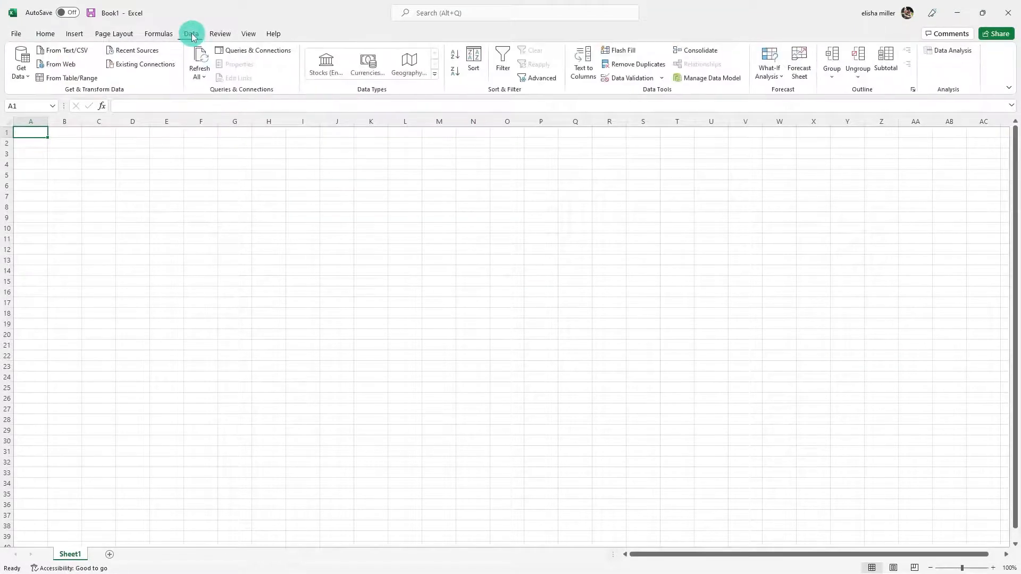
{"action": "left_click", "coordinate": [23, 74]}
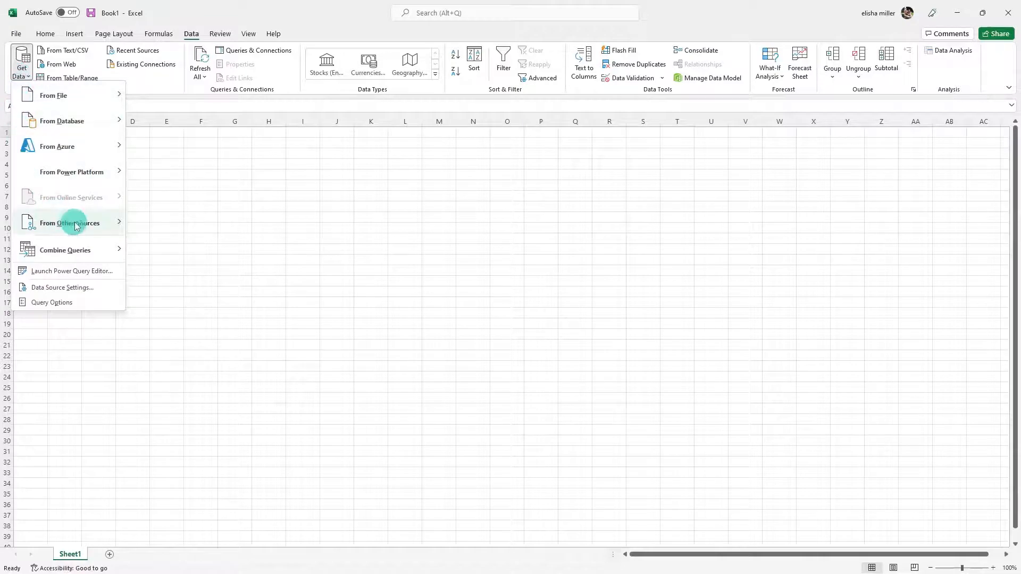
{"action": "mouse_move", "coordinate": [98, 228]}
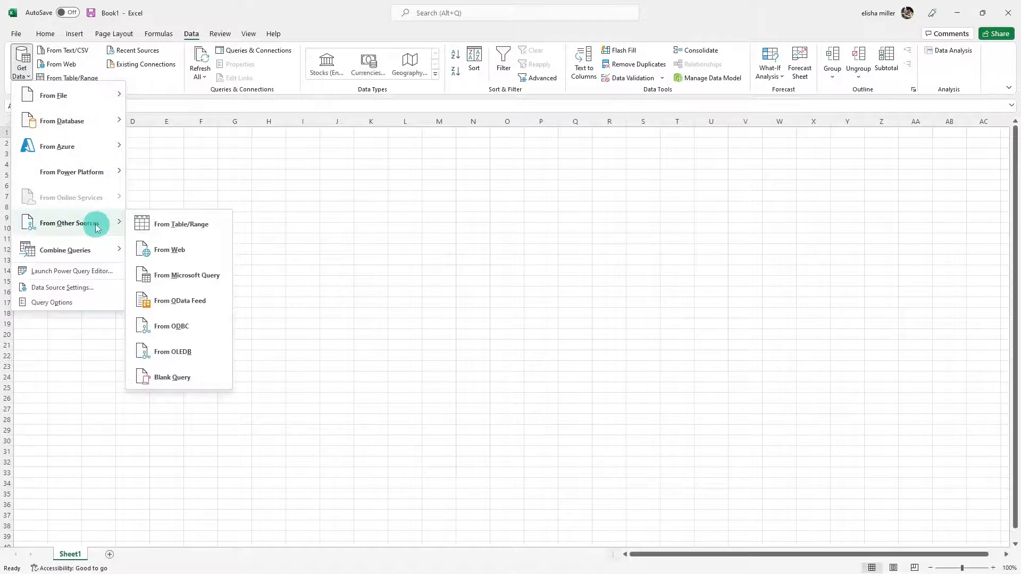
{"action": "left_click", "coordinate": [209, 325]}
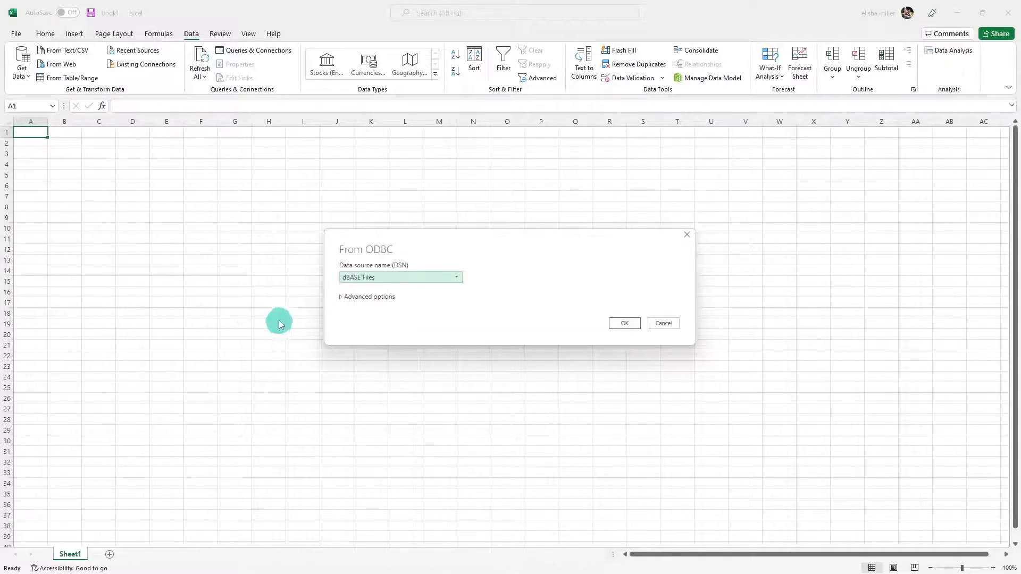
{"action": "left_click", "coordinate": [410, 281]}
{"action": "left_click", "coordinate": [376, 343]}
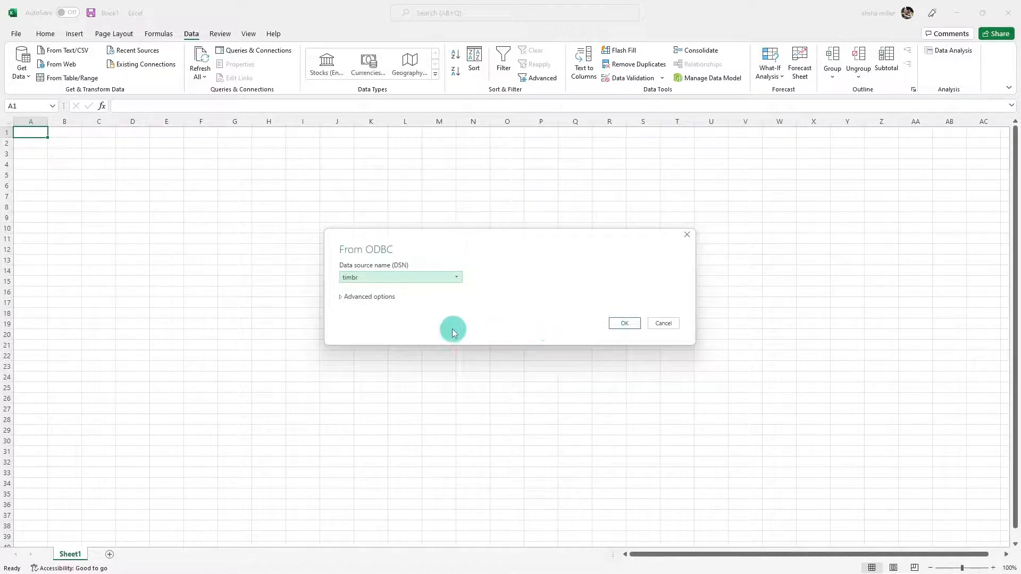
{"action": "left_click", "coordinate": [342, 302]}
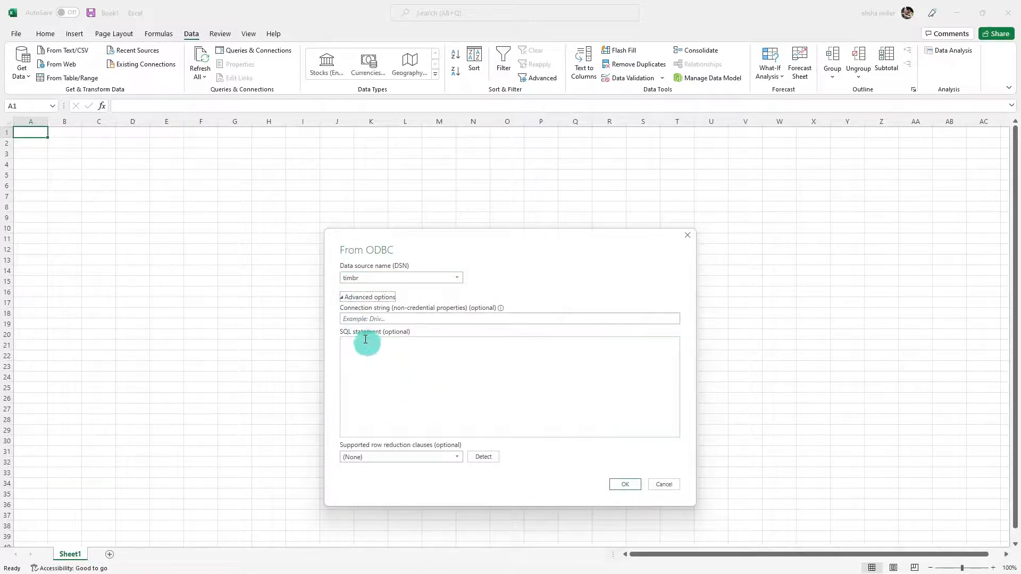
{"action": "left_click", "coordinate": [343, 302]}
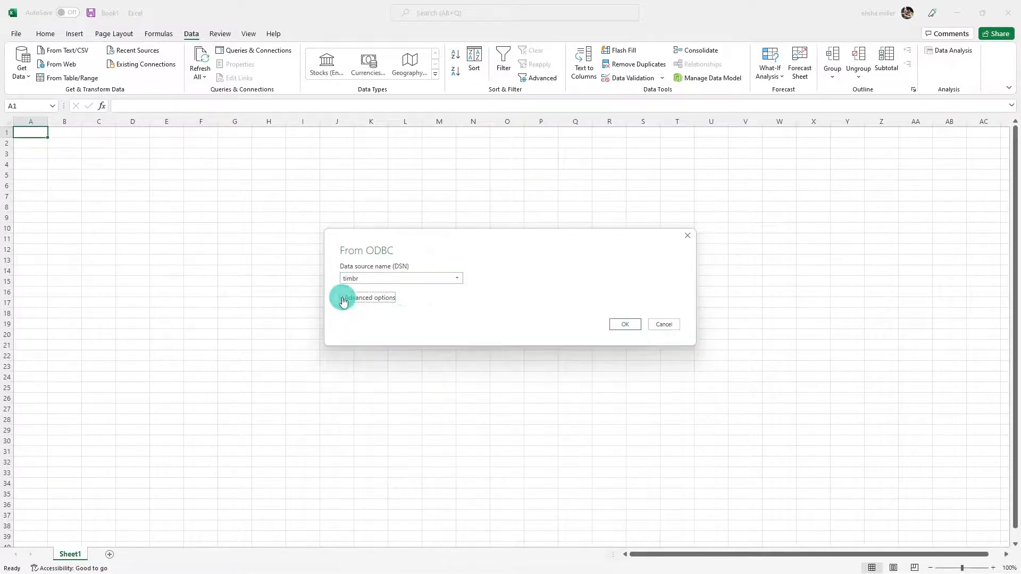
{"action": "left_click", "coordinate": [624, 325]}
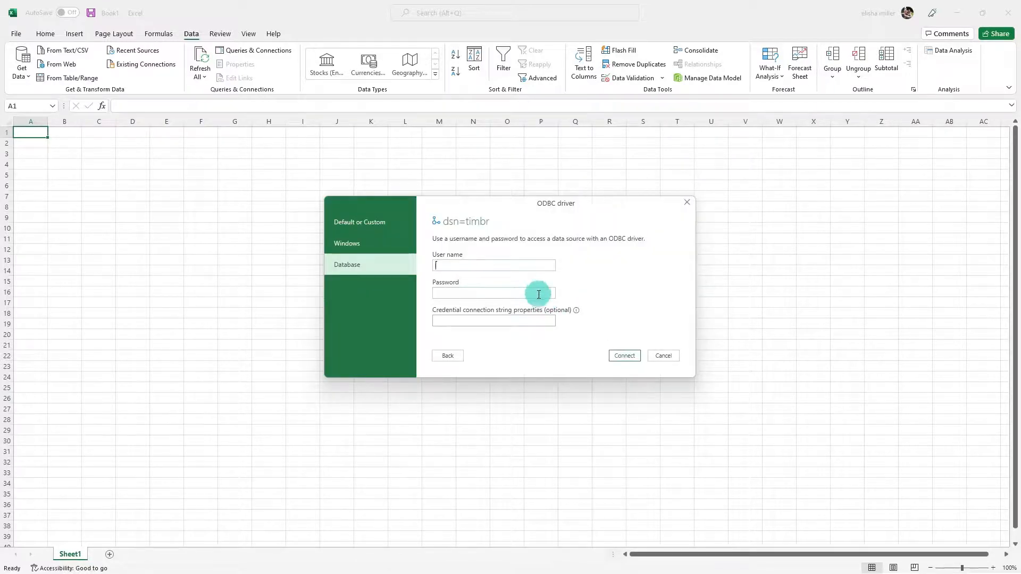
Step: Connect to the ODBC source with the token user name for timbr_supply_chain and the access token as the password
{"action": "type", "text": "@timbr_supply_chain"}
{"action": "key", "text": "ctrl+v"}
{"action": "left_click", "coordinate": [625, 356]}
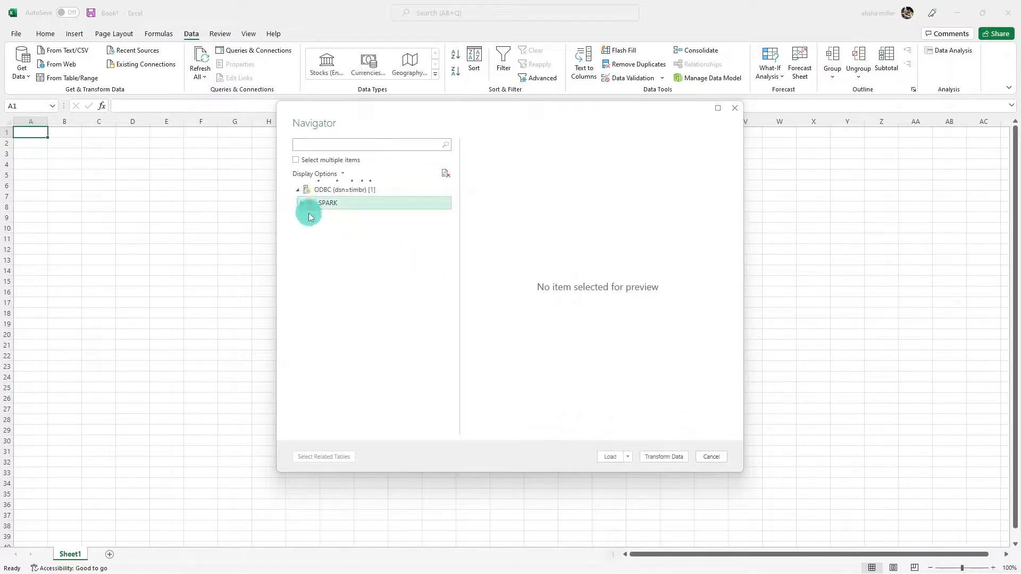
Step: Load the product table from the timbr schema under SPARK into the workbook
{"action": "left_click", "coordinate": [306, 230]}
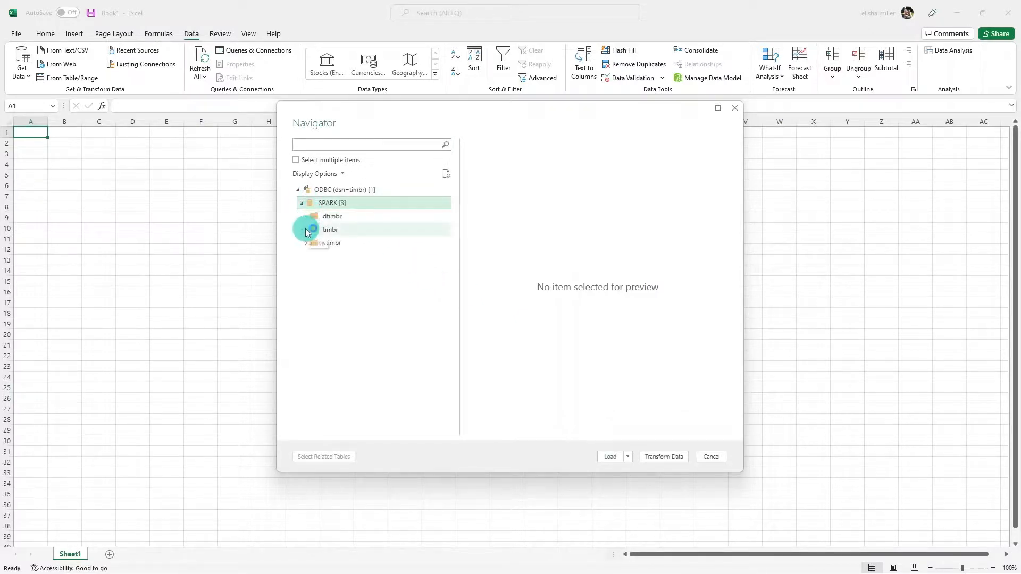
{"action": "scroll", "coordinate": [343, 335], "scroll_direction": "down", "scroll_amount": 5}
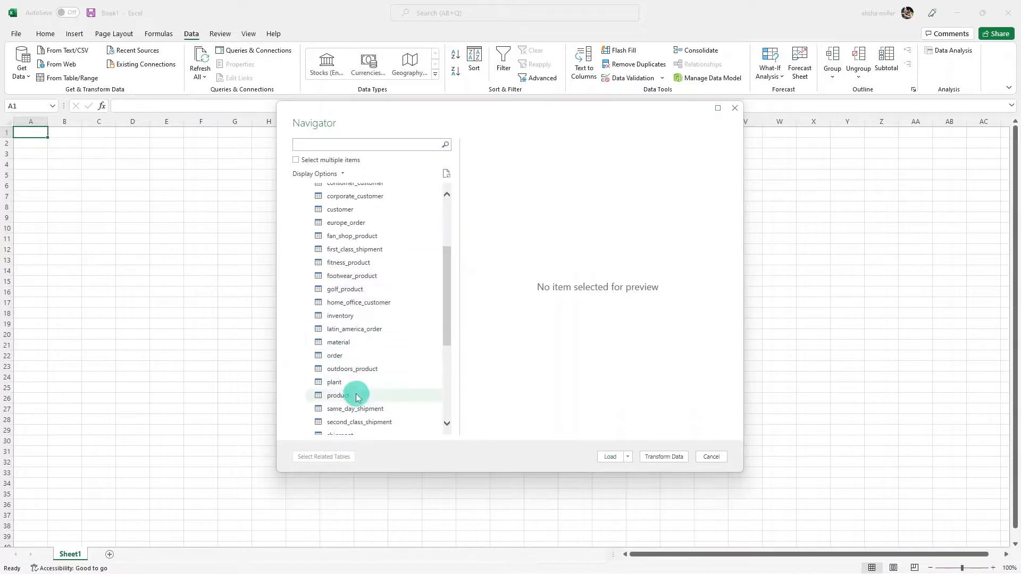
{"action": "left_click", "coordinate": [353, 396]}
{"action": "left_click", "coordinate": [610, 456]}
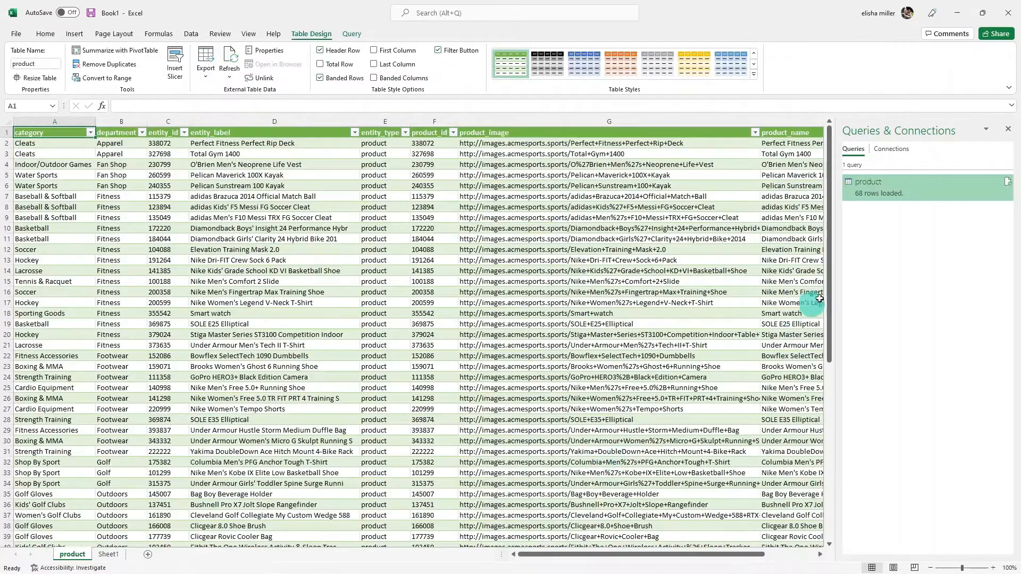
Step: Close the Queries & Connections pane and look through the rows of the loaded product table
{"action": "left_click", "coordinate": [1007, 136]}
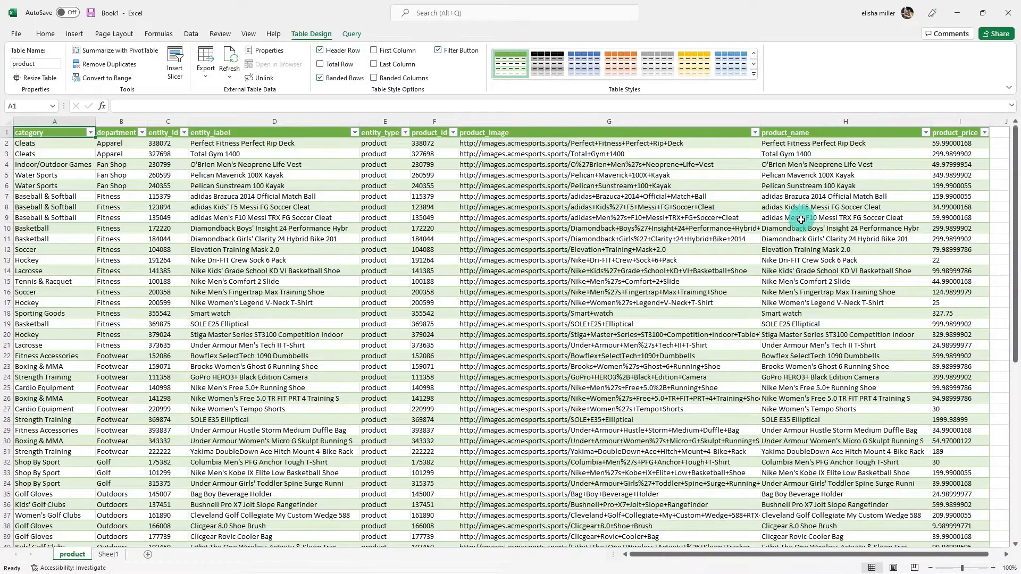
{"action": "scroll", "coordinate": [800, 223], "scroll_direction": "down", "scroll_amount": 5}
{"action": "scroll", "coordinate": [800, 223], "scroll_direction": "down", "scroll_amount": 2}
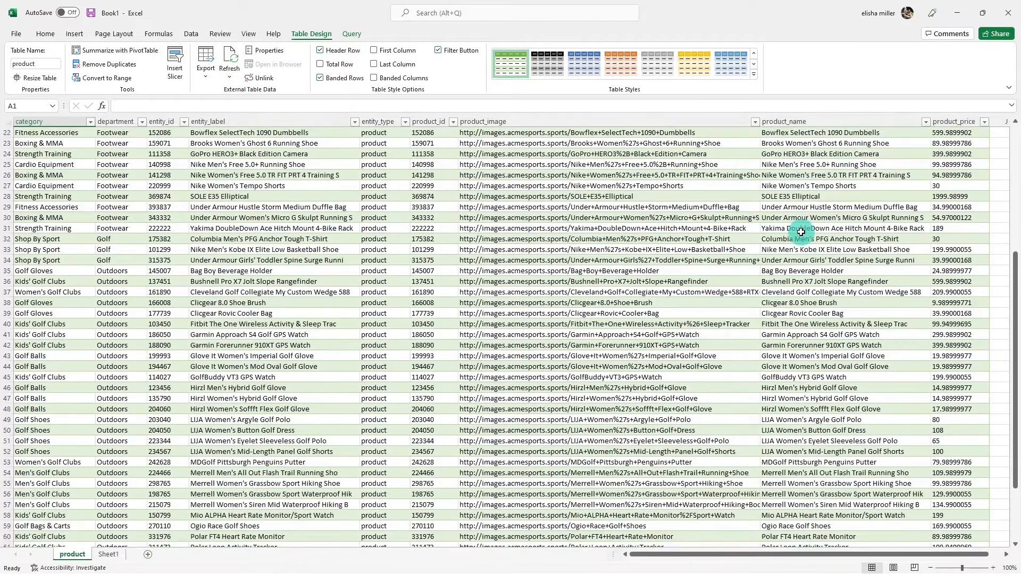